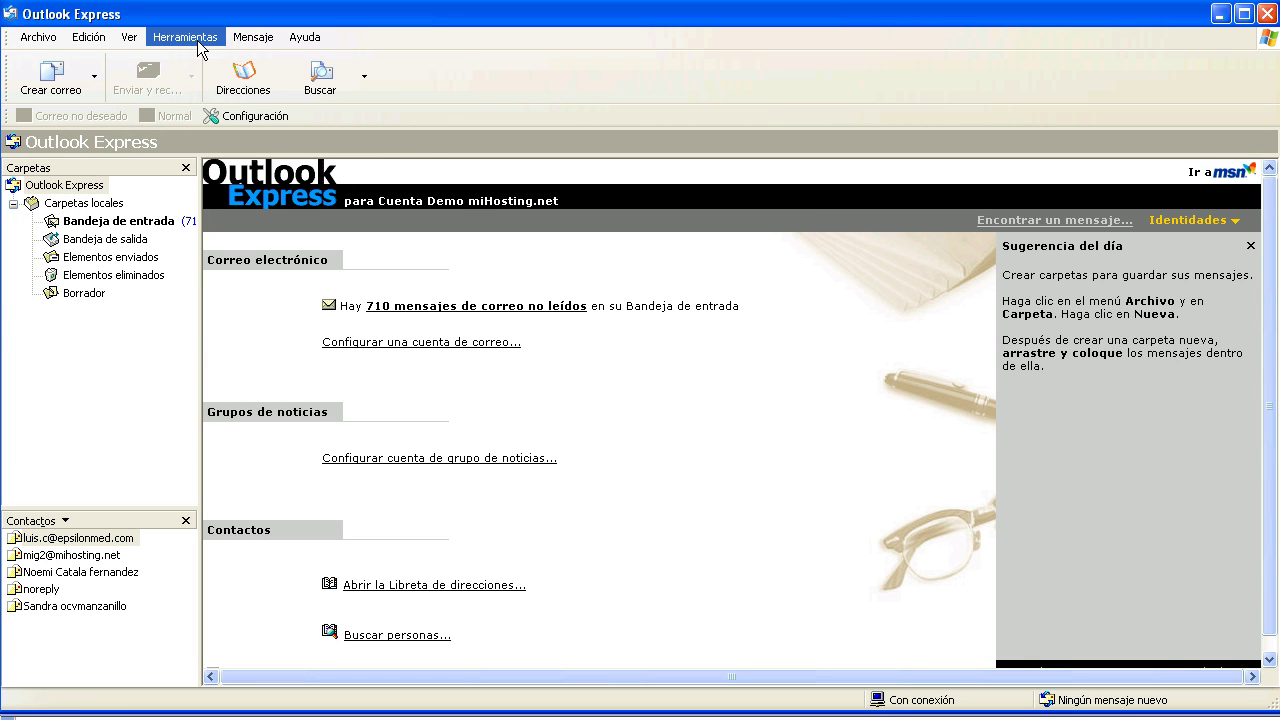
Open the Herramientas menu in the Outlook Express menu bar
{"action": "left_click", "coordinate": [197, 40]}
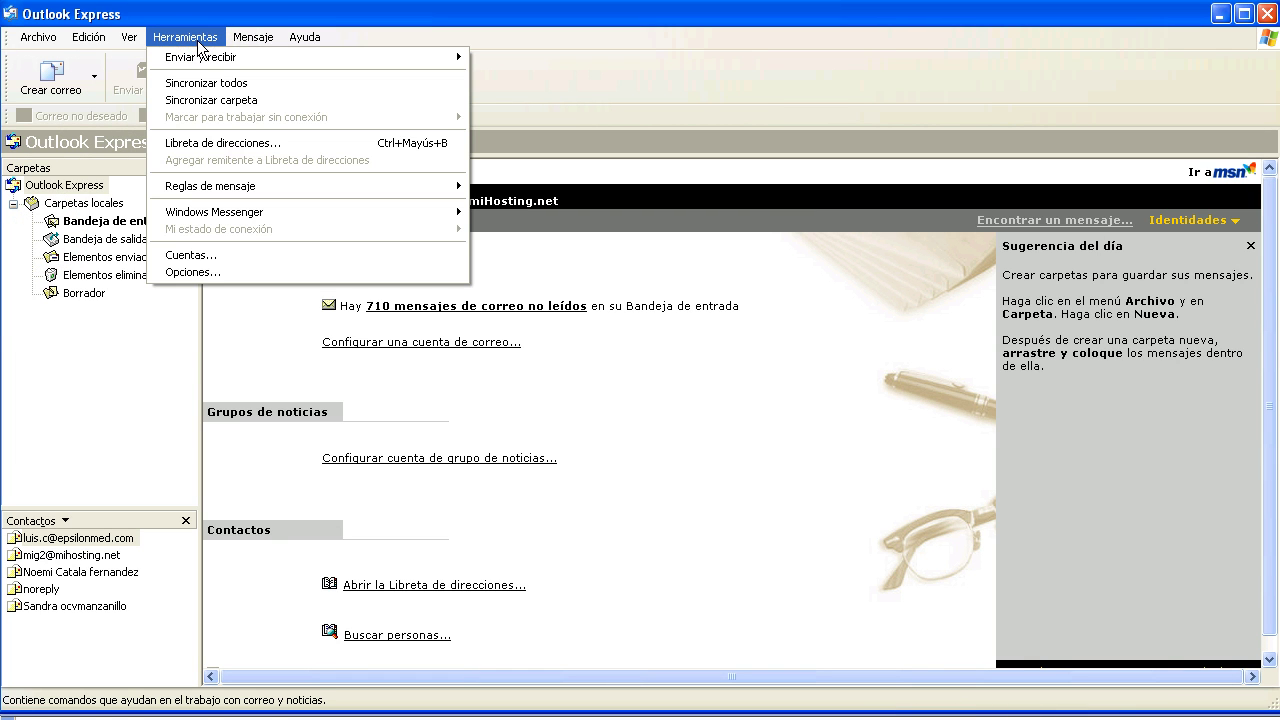
{"action": "key", "text": "Escape"}
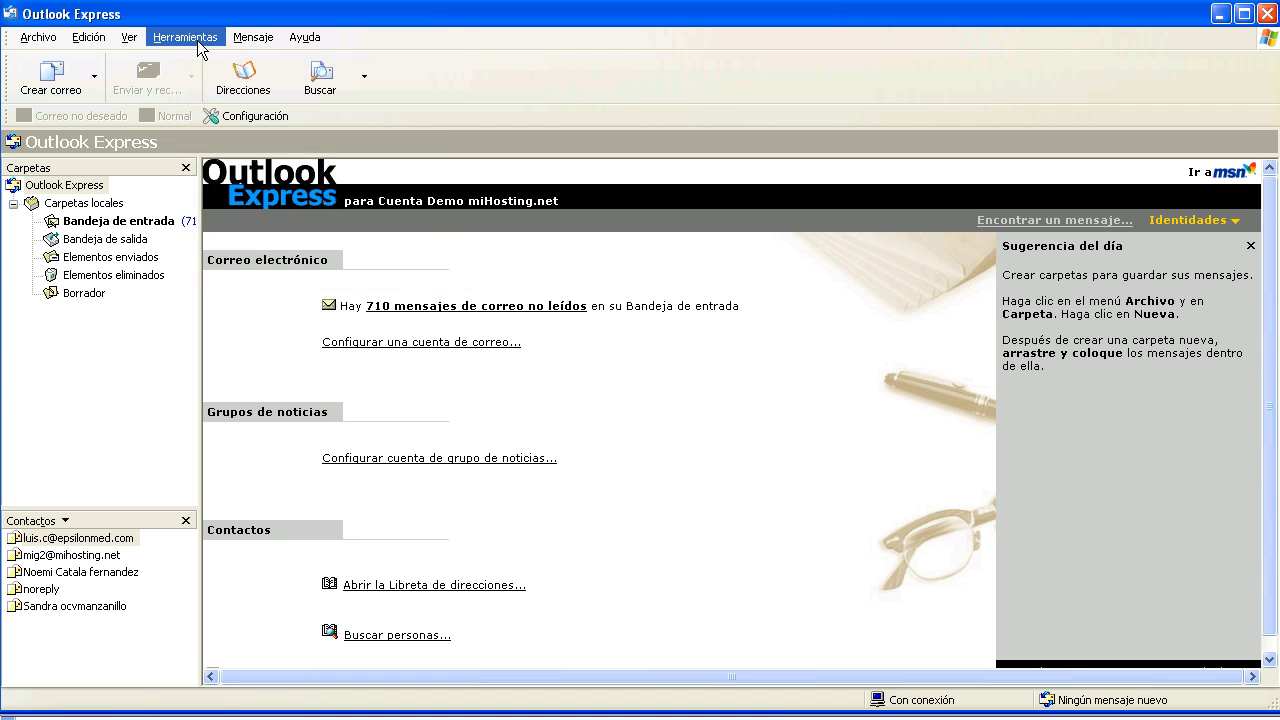
{"action": "left_click", "coordinate": [197, 40]}
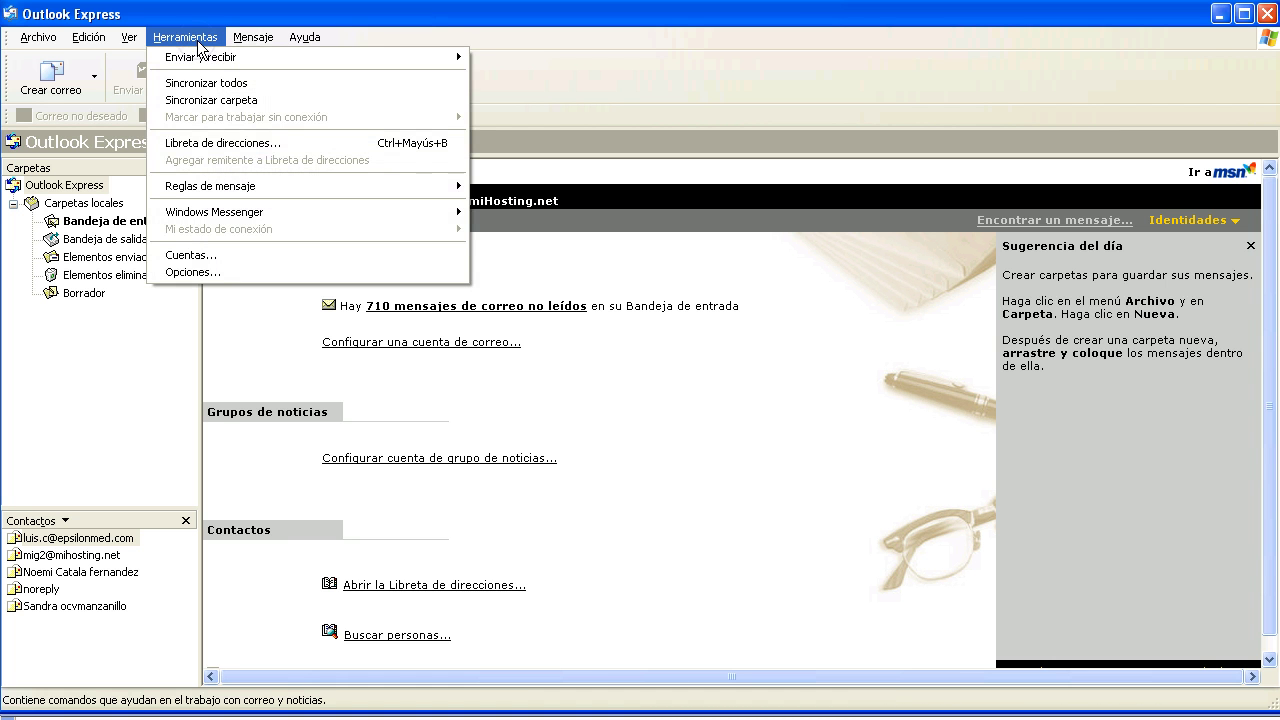
Open Herramientas > Cuentas and start adding a new Correo account via Agregar
{"action": "left_click", "coordinate": [204, 250]}
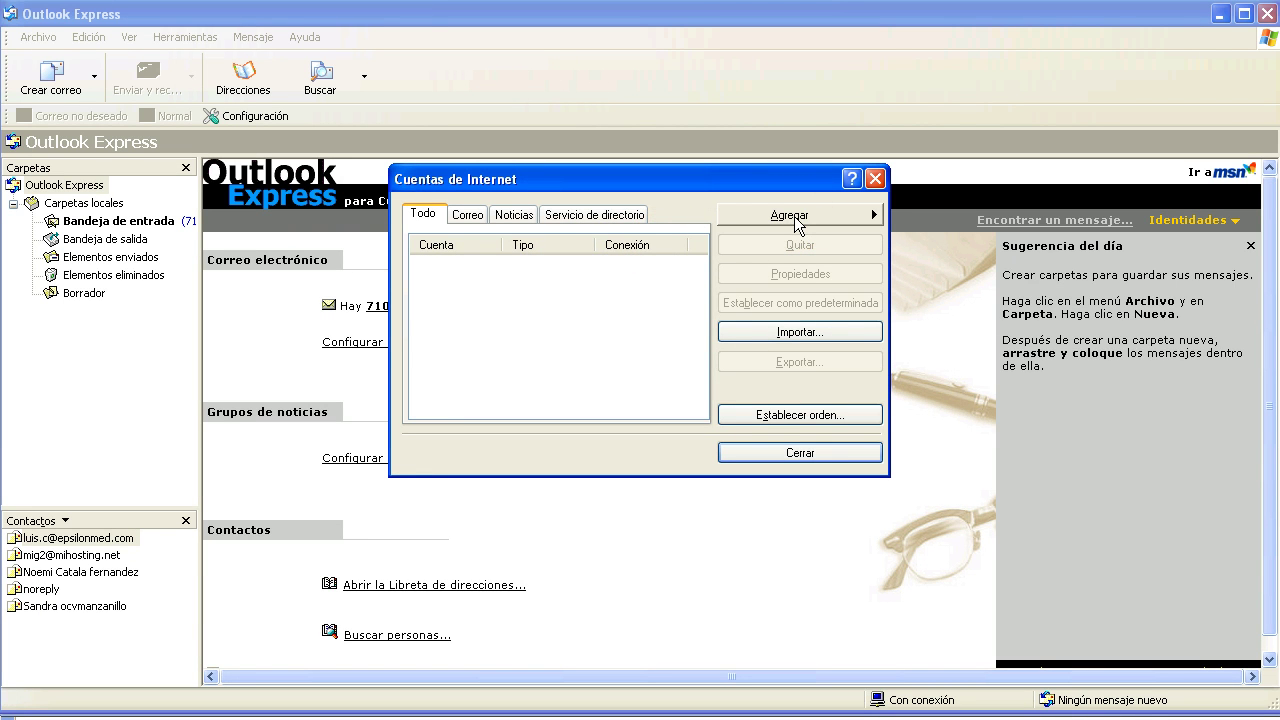
{"action": "left_click", "coordinate": [794, 216]}
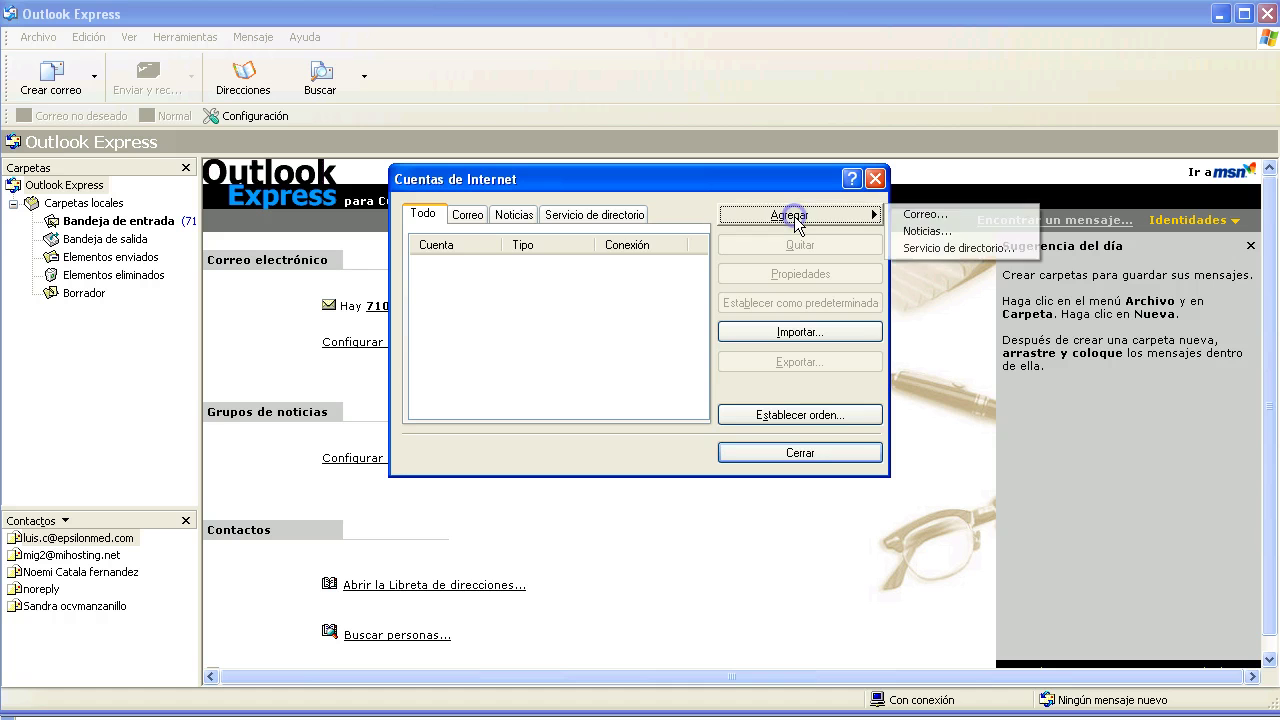
{"action": "left_click", "coordinate": [922, 213]}
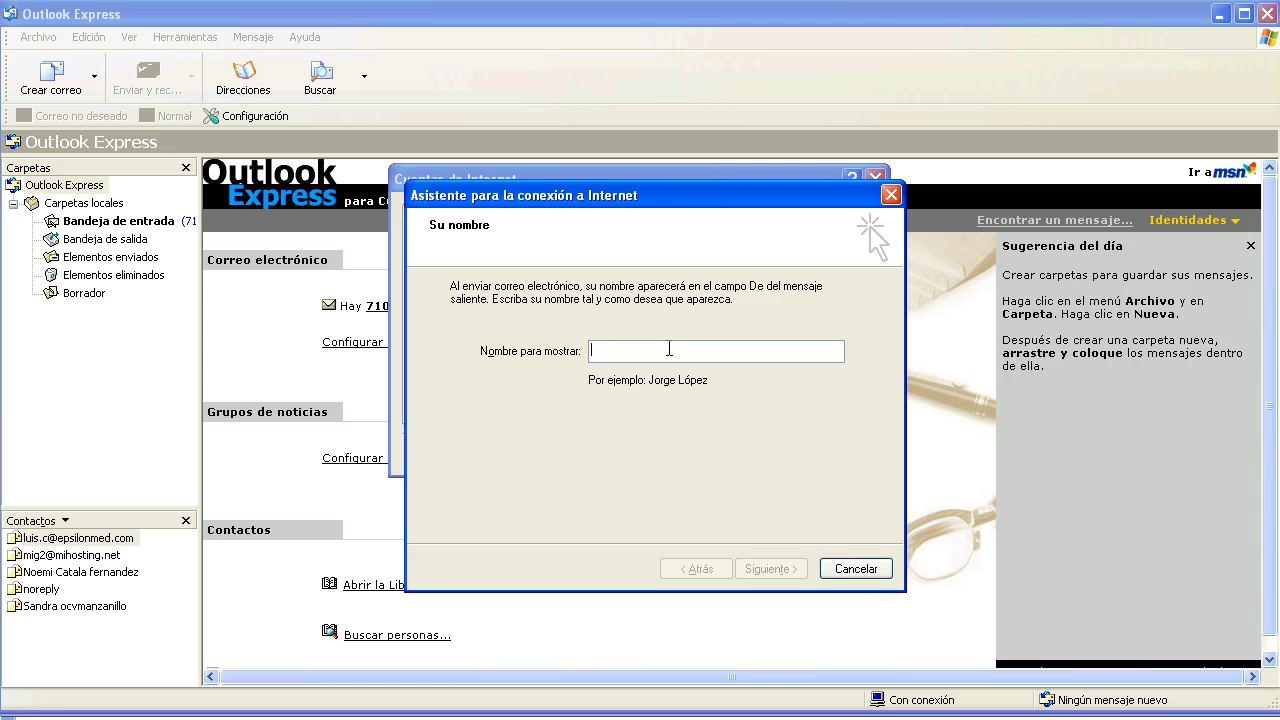
Enter 'Cuenta Demo miHosting.net' as the display name and continue
{"action": "type", "text": "Cuenta De"}
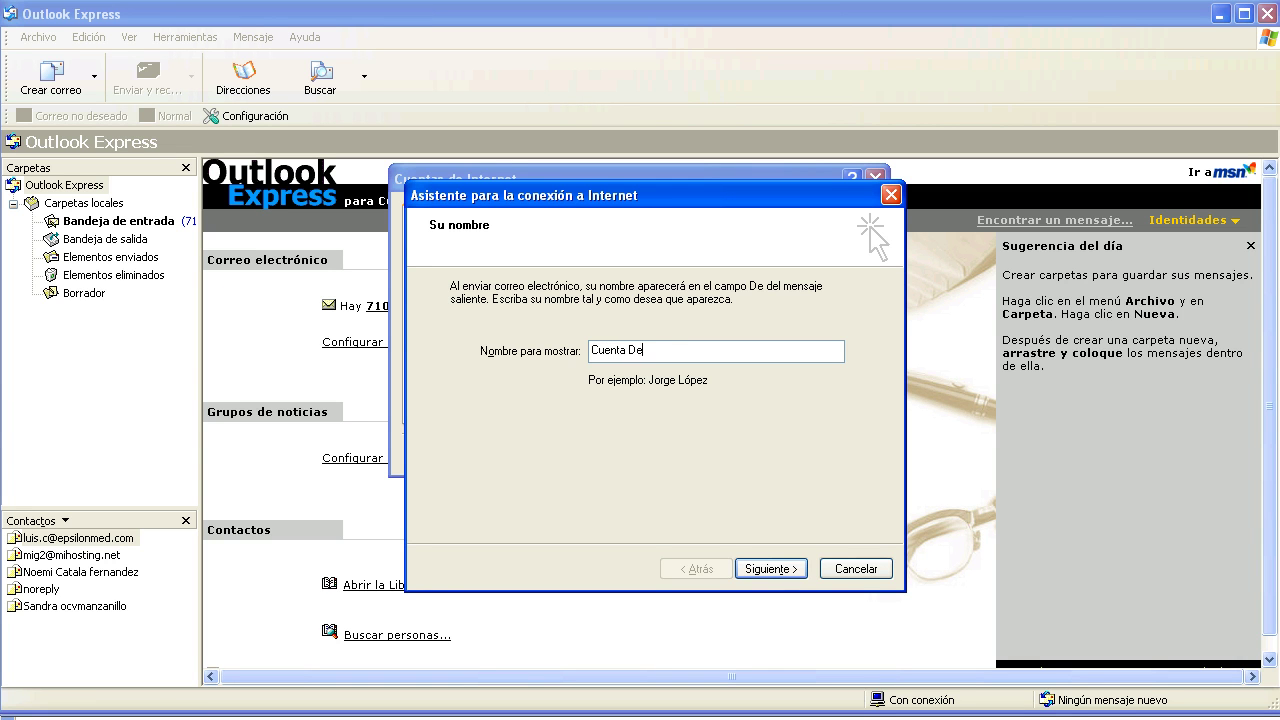
{"action": "type", "text": "mo"}
{"action": "type", "text": "miHosting.net"}
{"action": "left_click", "coordinate": [779, 577]}
Enter the account's e-mail address and continue to the mail server step
{"action": "left_click", "coordinate": [781, 577]}
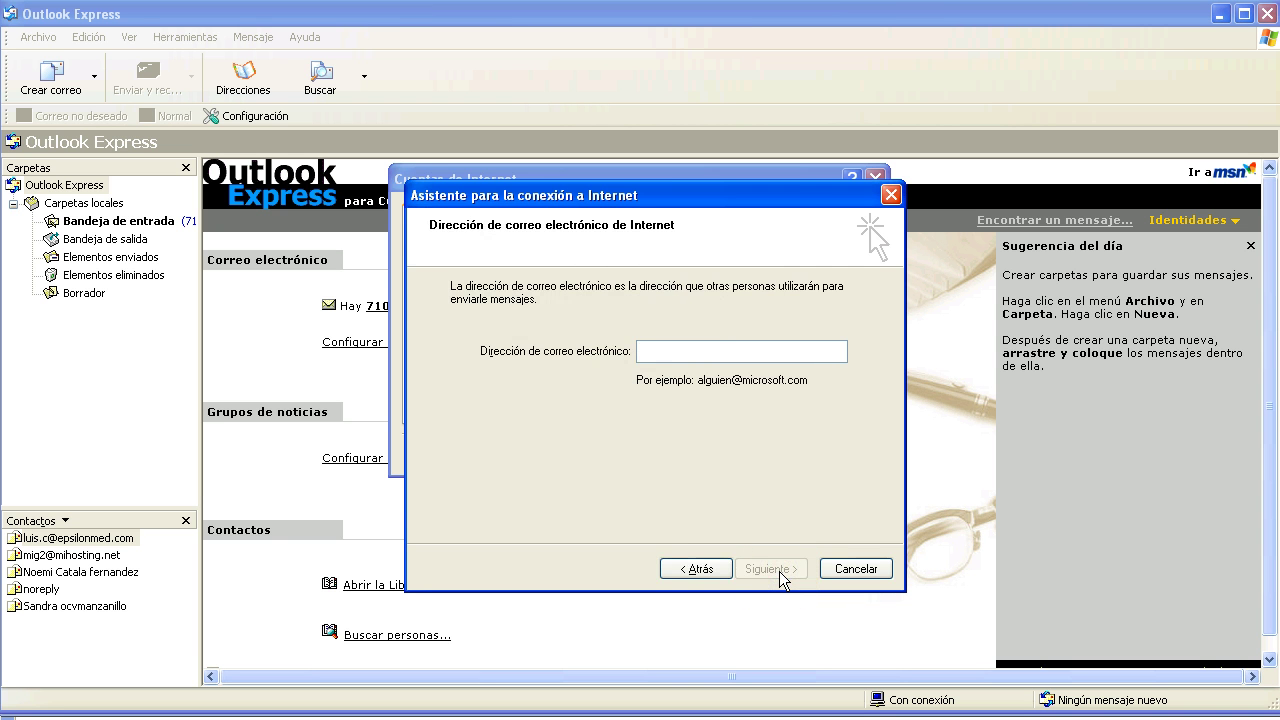
{"action": "left_click", "coordinate": [758, 486]}
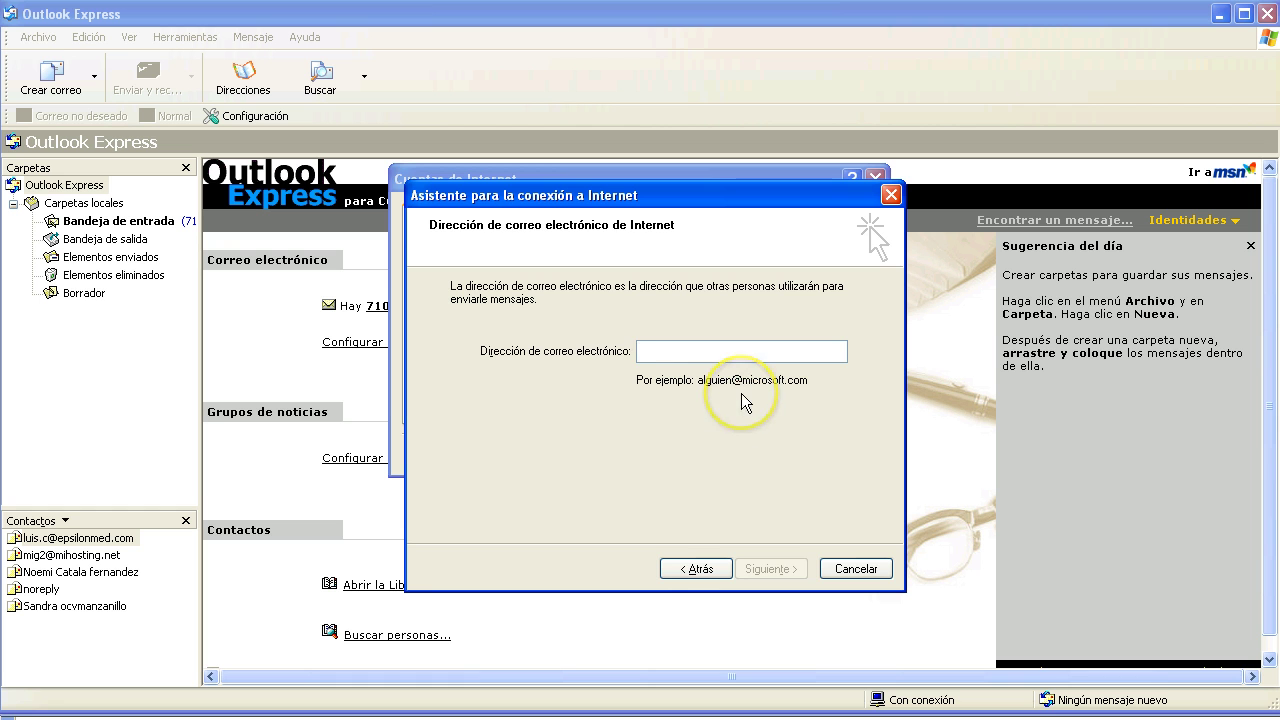
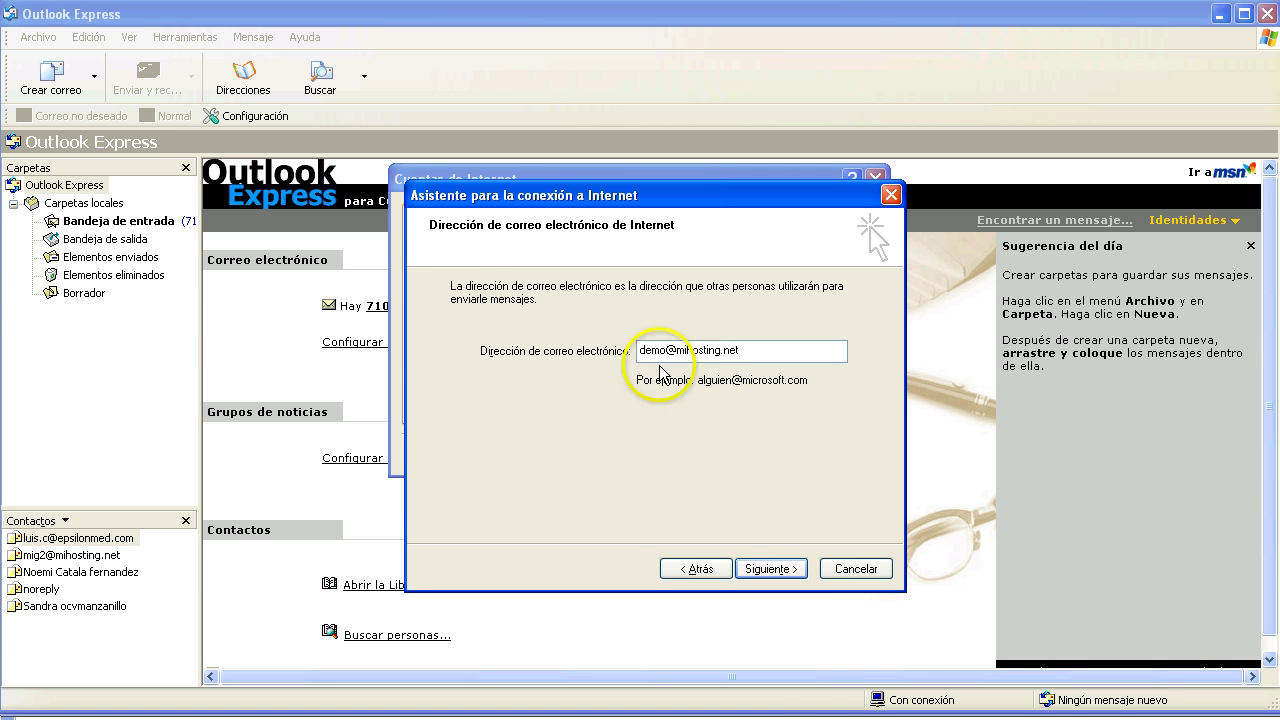
{"action": "left_click", "coordinate": [775, 572]}
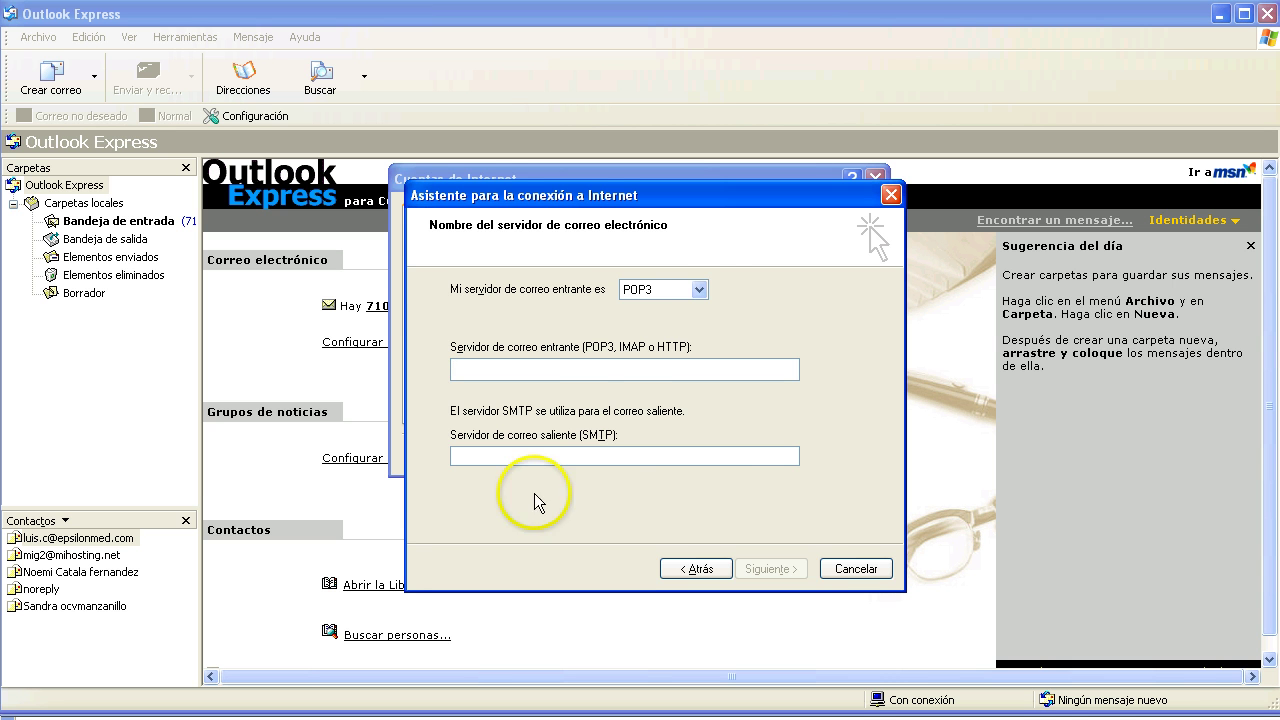
Choose IMAP as incoming server type, with mihosting.net as both incoming and SMTP server
{"action": "left_click", "coordinate": [698, 289]}
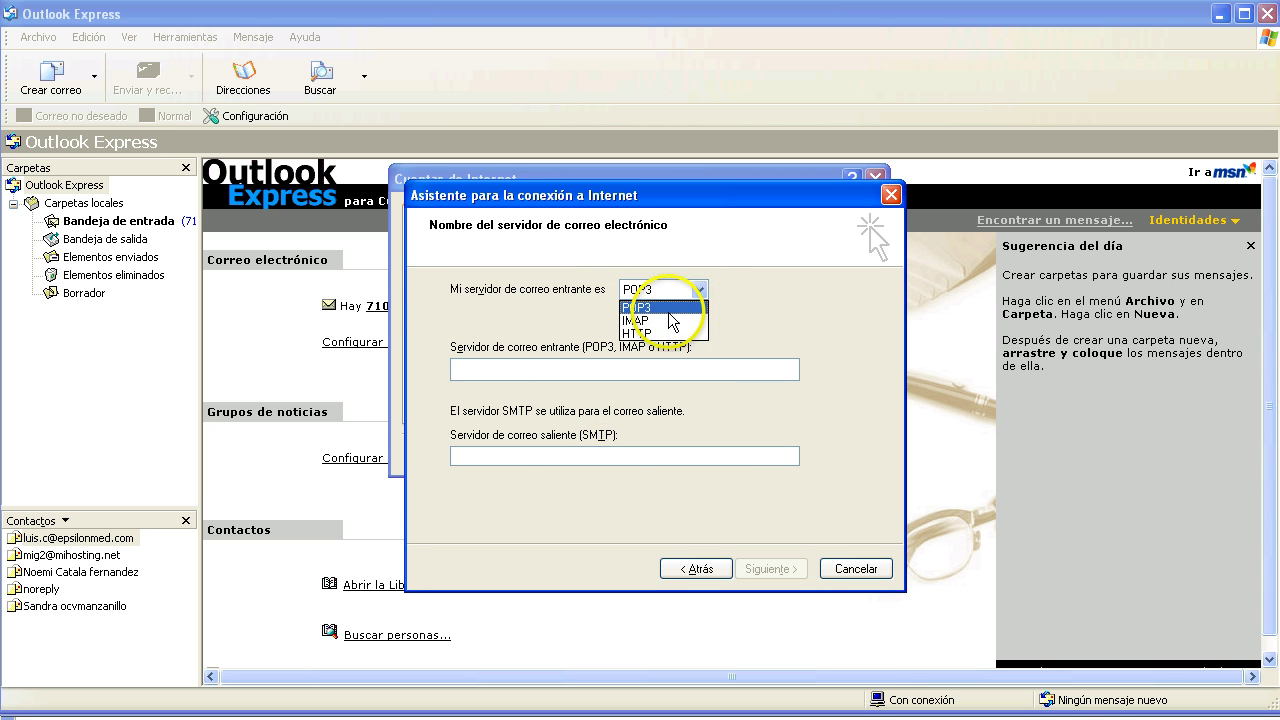
{"action": "left_click", "coordinate": [658, 320]}
{"action": "left_click", "coordinate": [540, 372]}
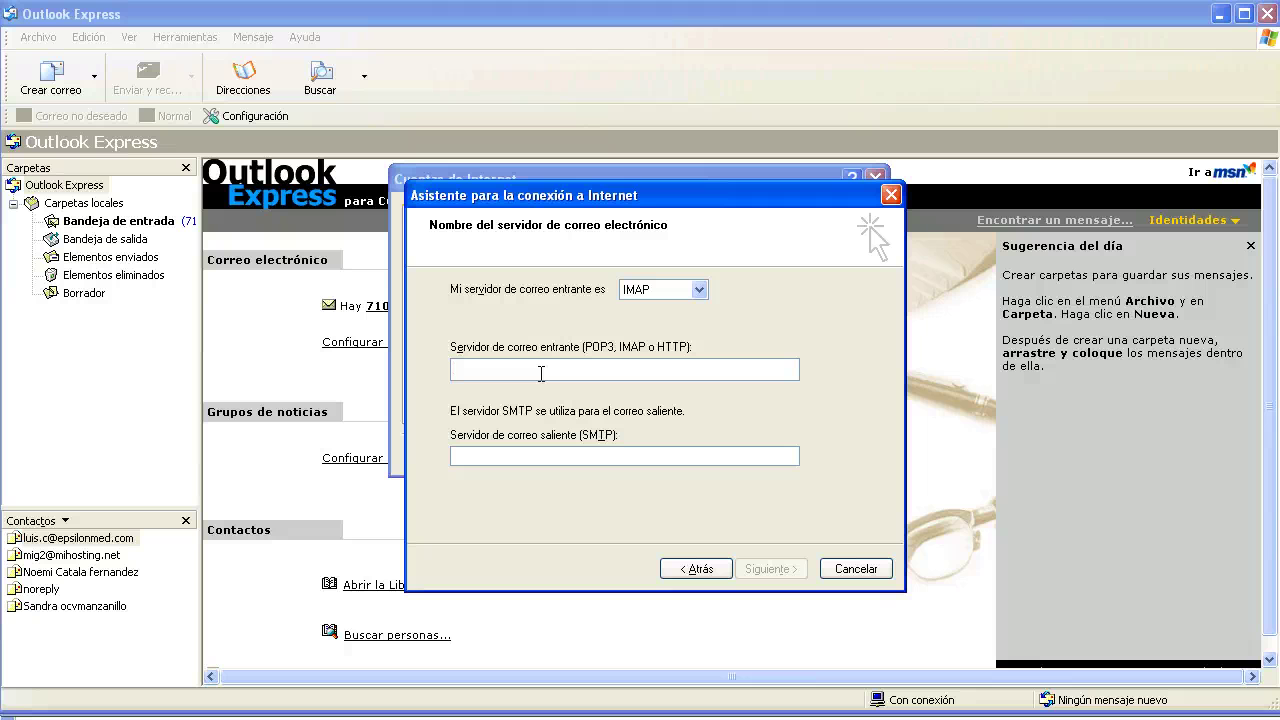
{"action": "type", "text": "mihosting.ne"}
{"action": "type", "text": "miho"}
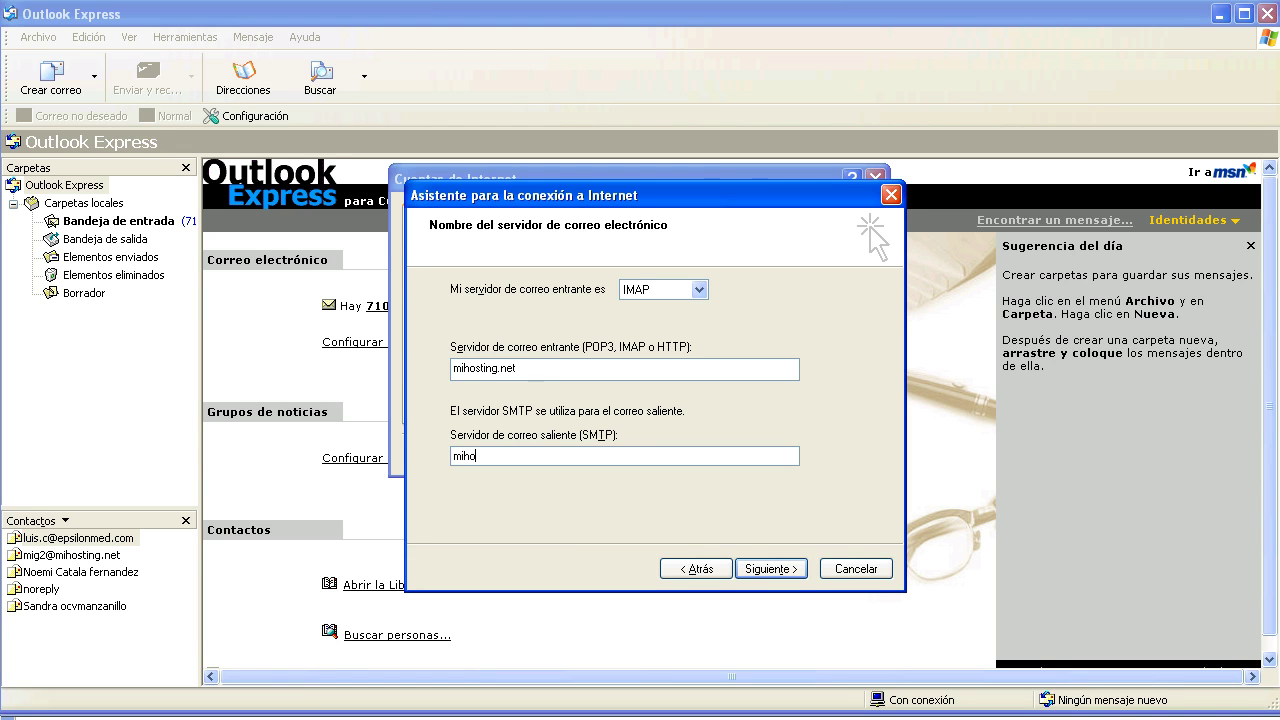
{"action": "type", "text": "sting.net"}
{"action": "left_click", "coordinate": [768, 568]}
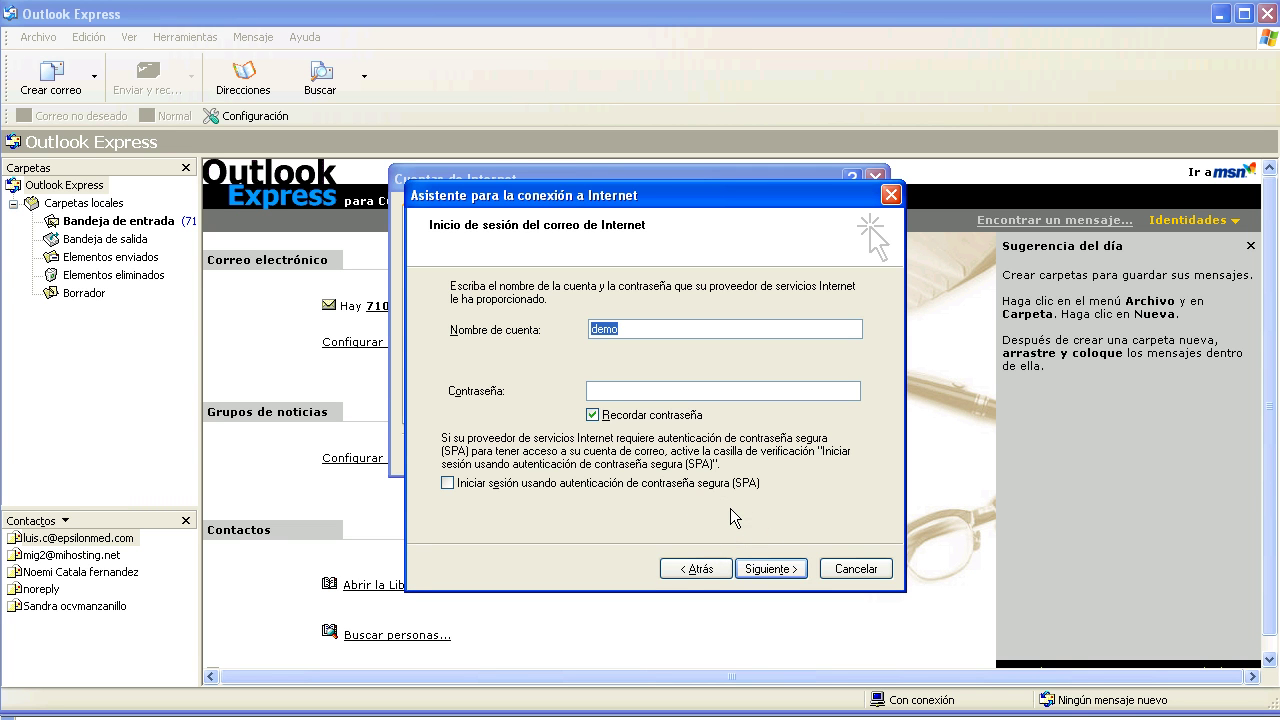
Enter the account name and password, keeping Recordar contraseña checked, and continue
{"action": "key", "text": "shift+End"}
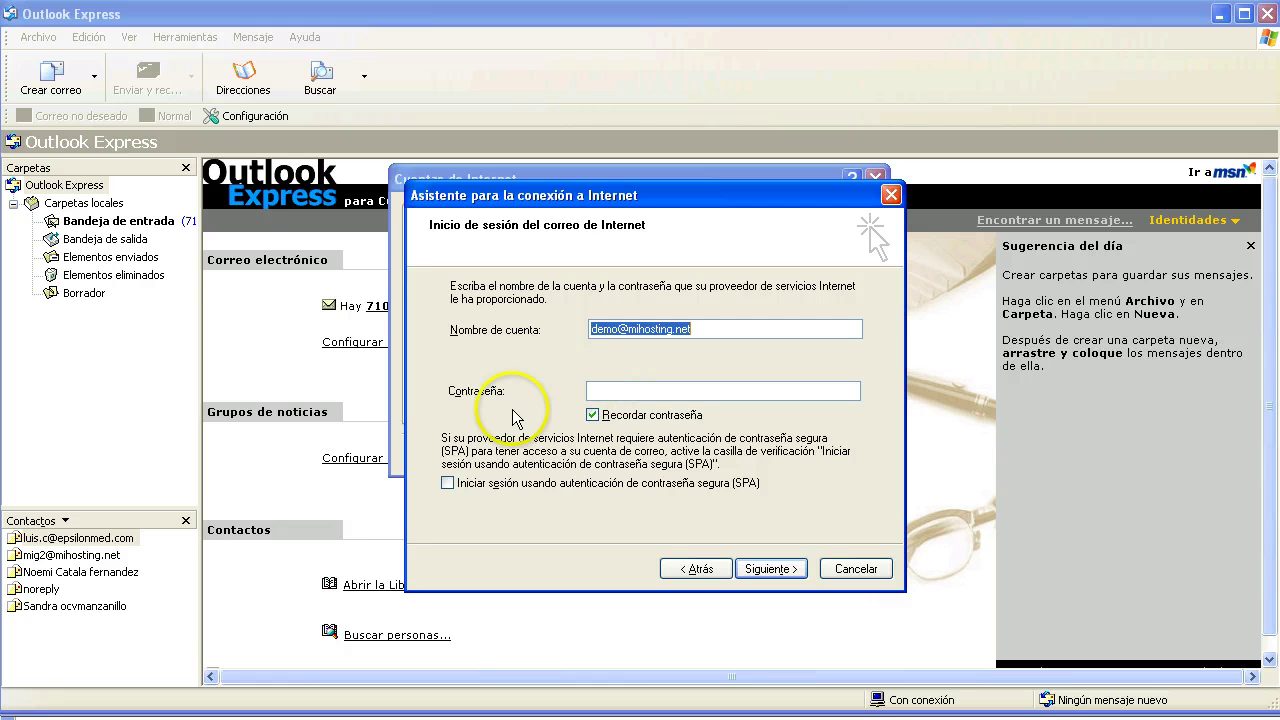
{"action": "left_click", "coordinate": [603, 390]}
{"action": "type", "text": "••••"}
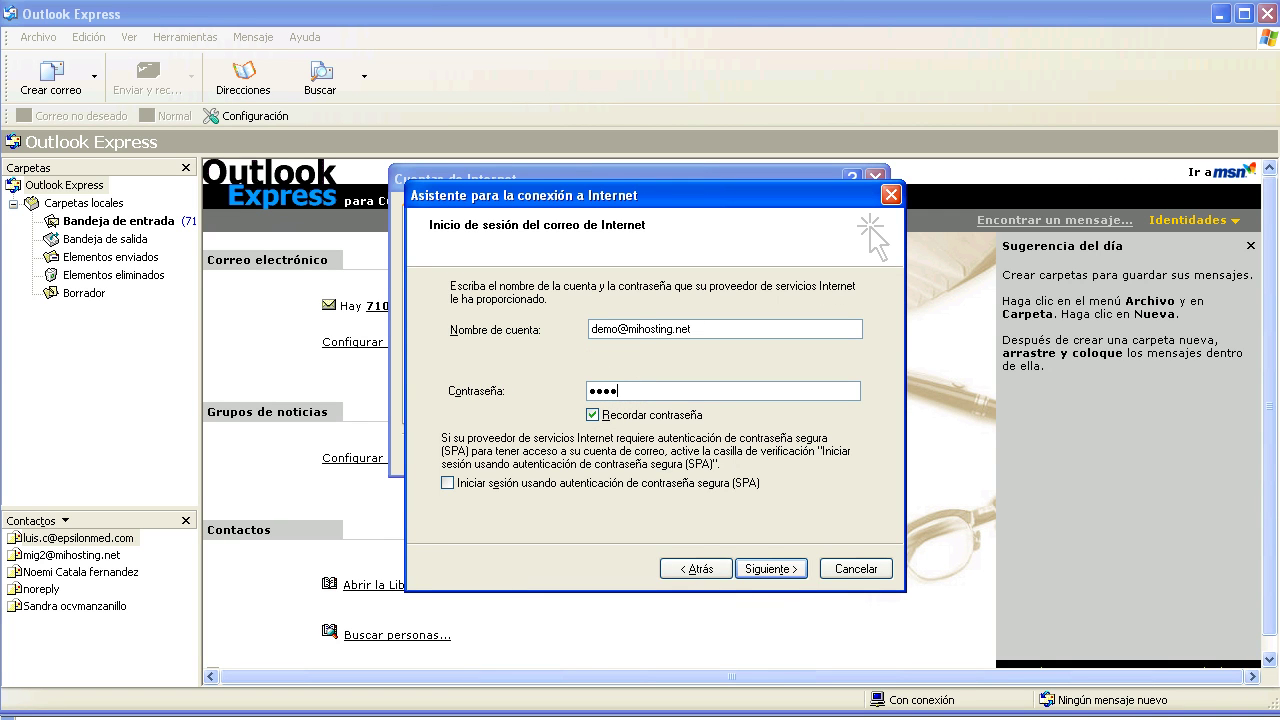
{"action": "left_click", "coordinate": [768, 569]}
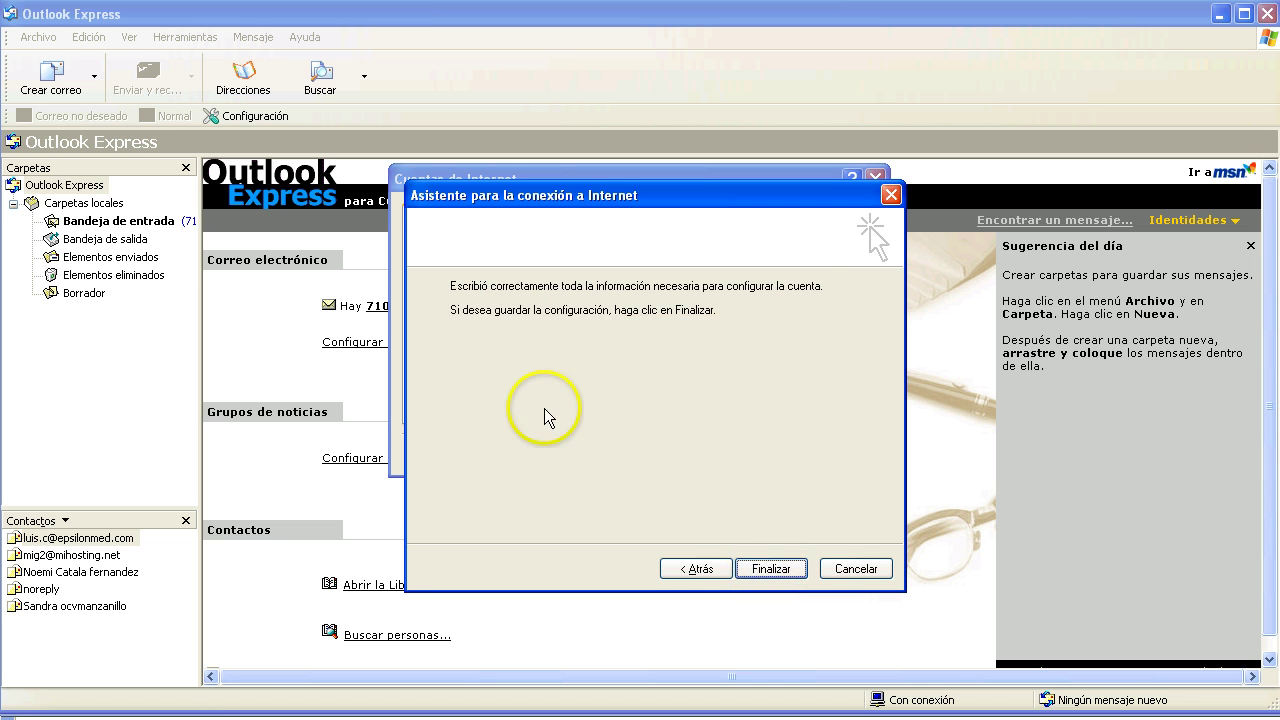
Finish the wizard and select the new mihosting.net account in the accounts list
{"action": "left_click", "coordinate": [768, 569]}
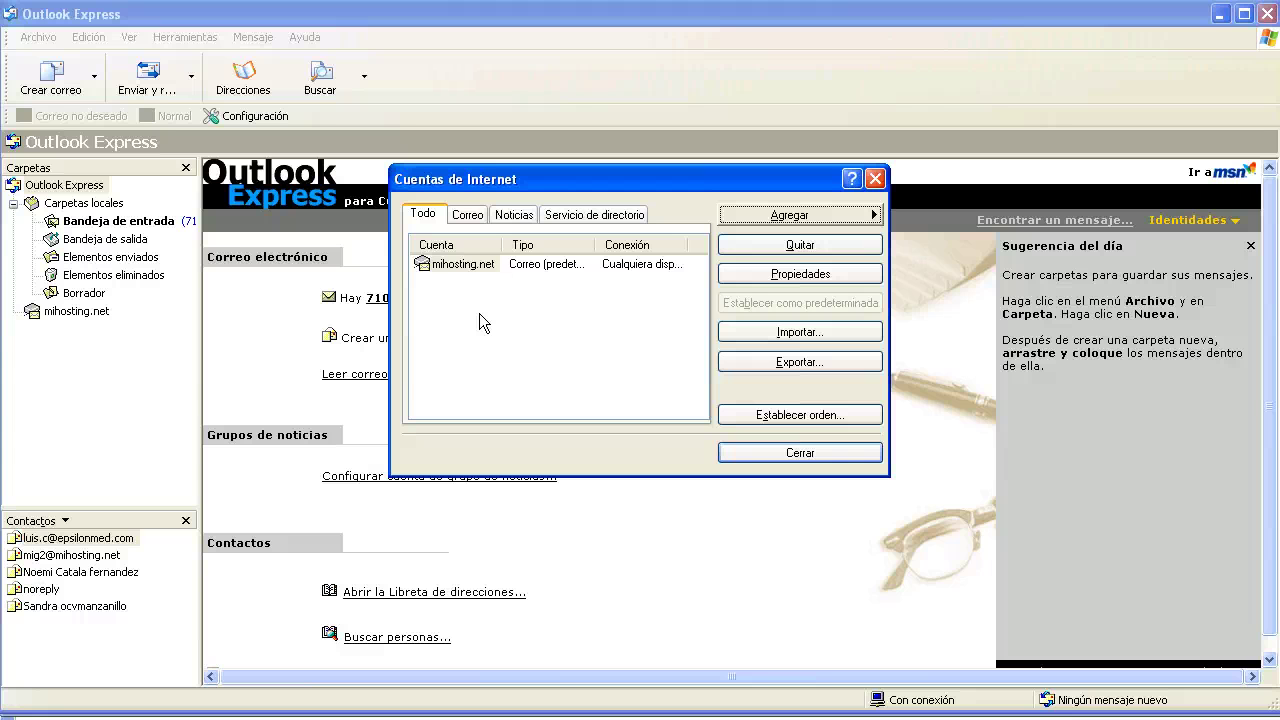
{"action": "left_click", "coordinate": [463, 266]}
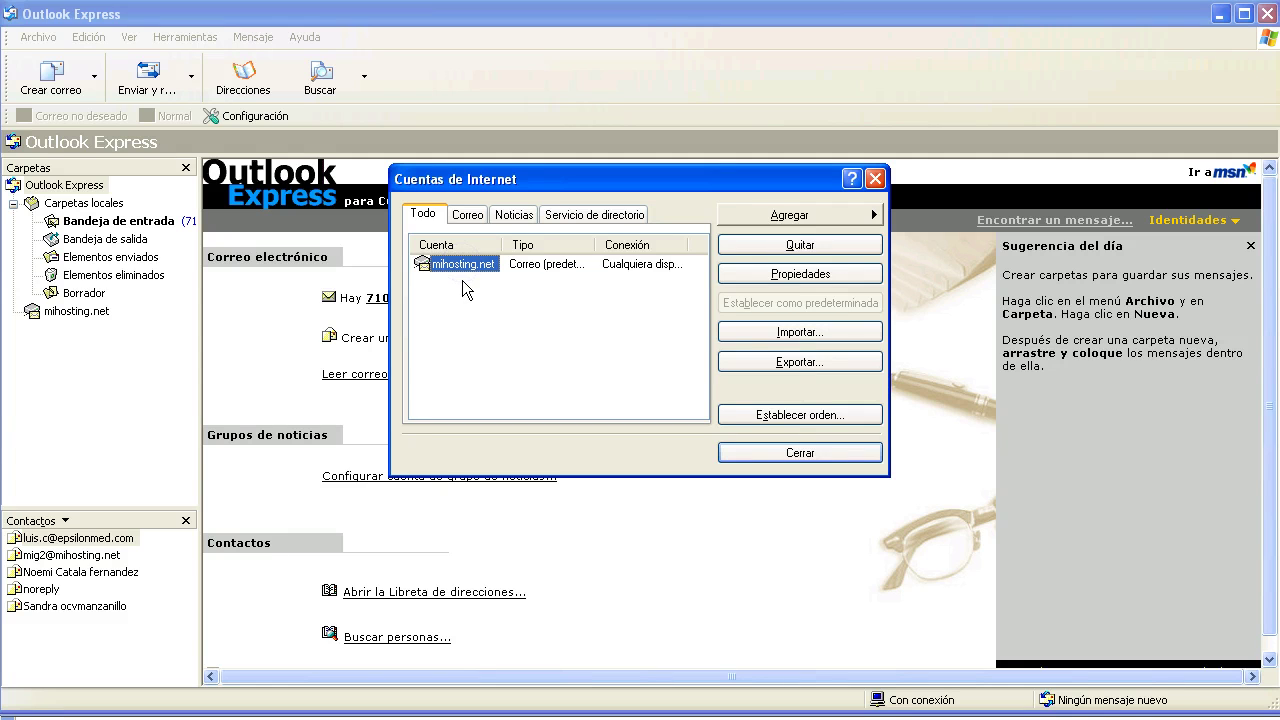
In the account's properties, check 'Mi servidor requiere autenticación' on the Servidores tab
{"action": "left_click", "coordinate": [829, 285]}
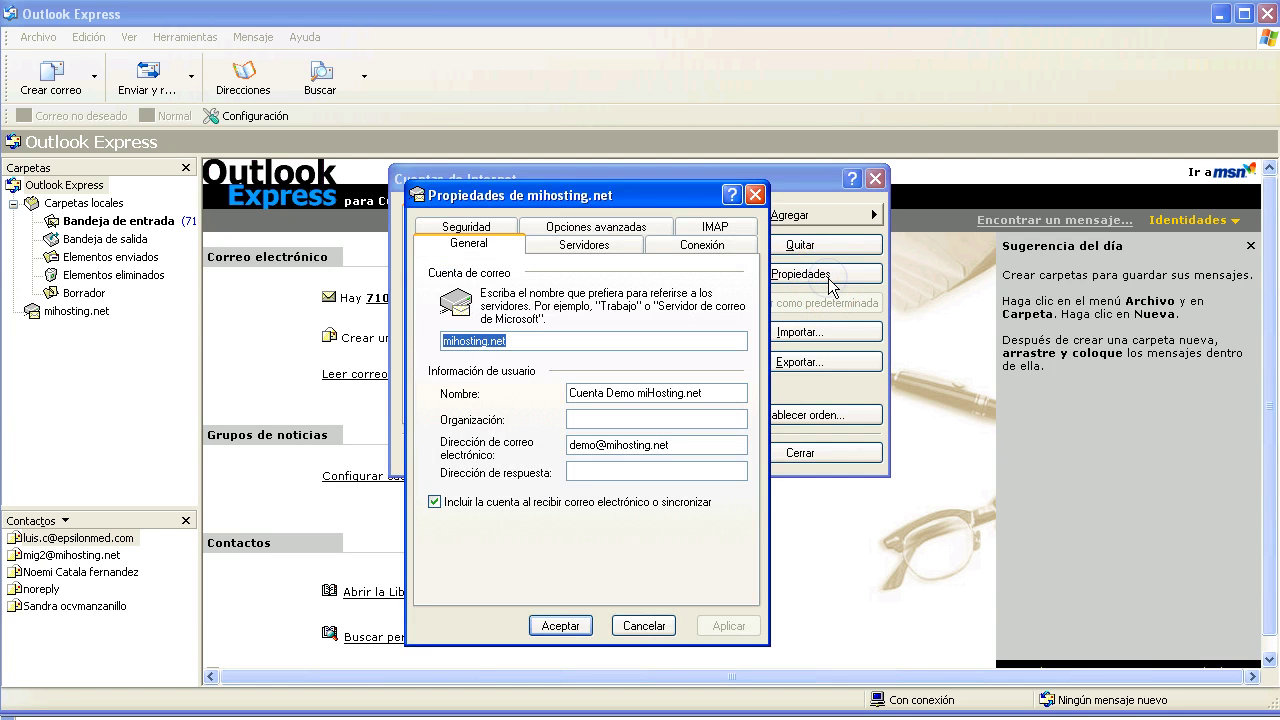
{"action": "key", "text": "Tab"}
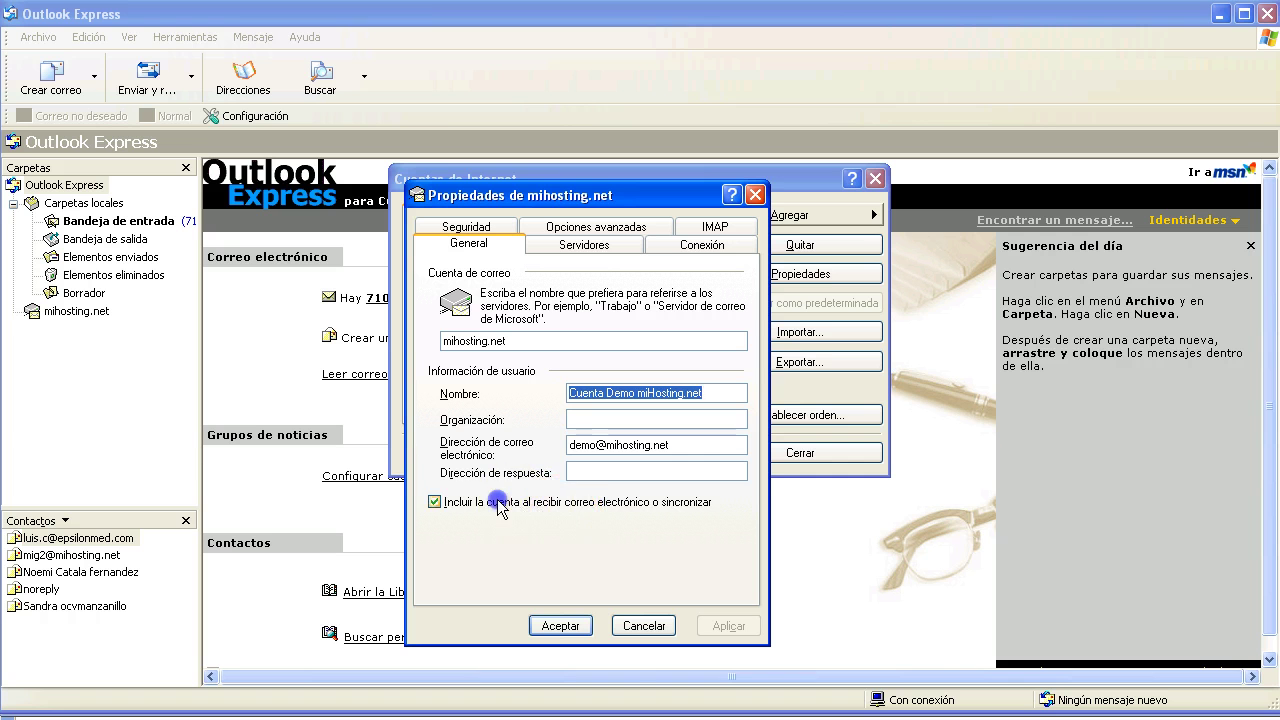
{"action": "left_click", "coordinate": [434, 501]}
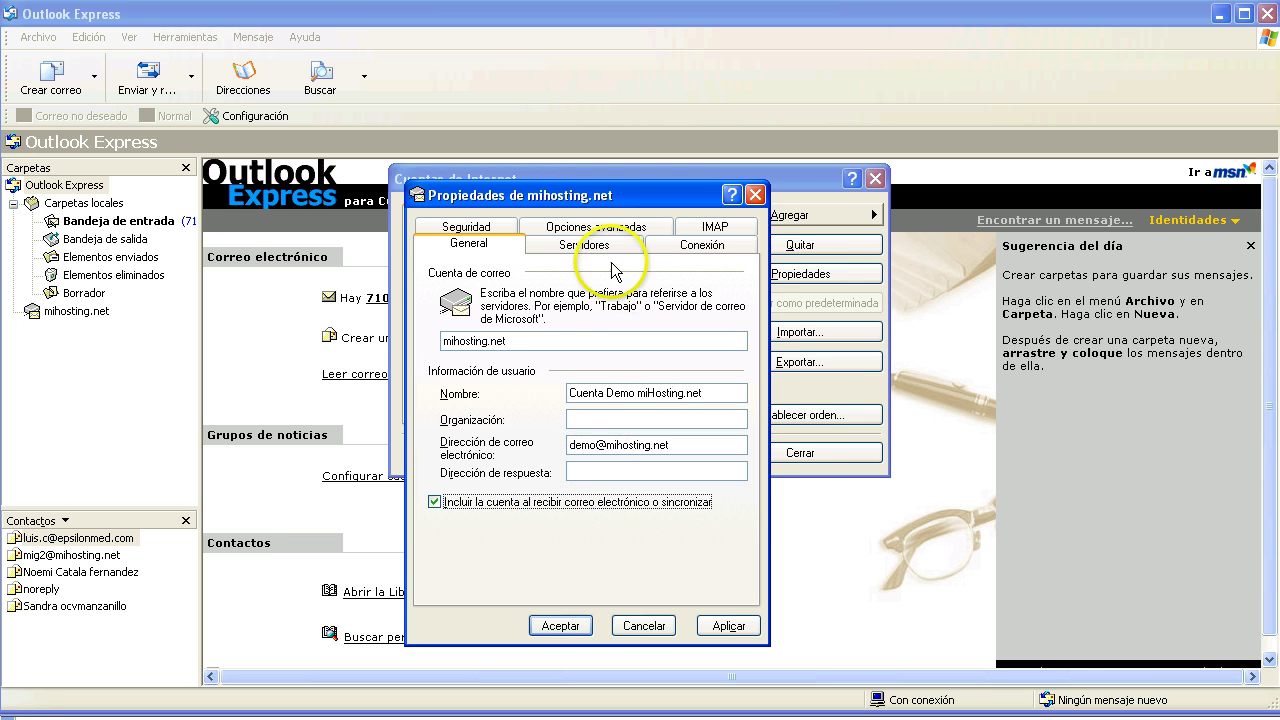
{"action": "left_click", "coordinate": [585, 243]}
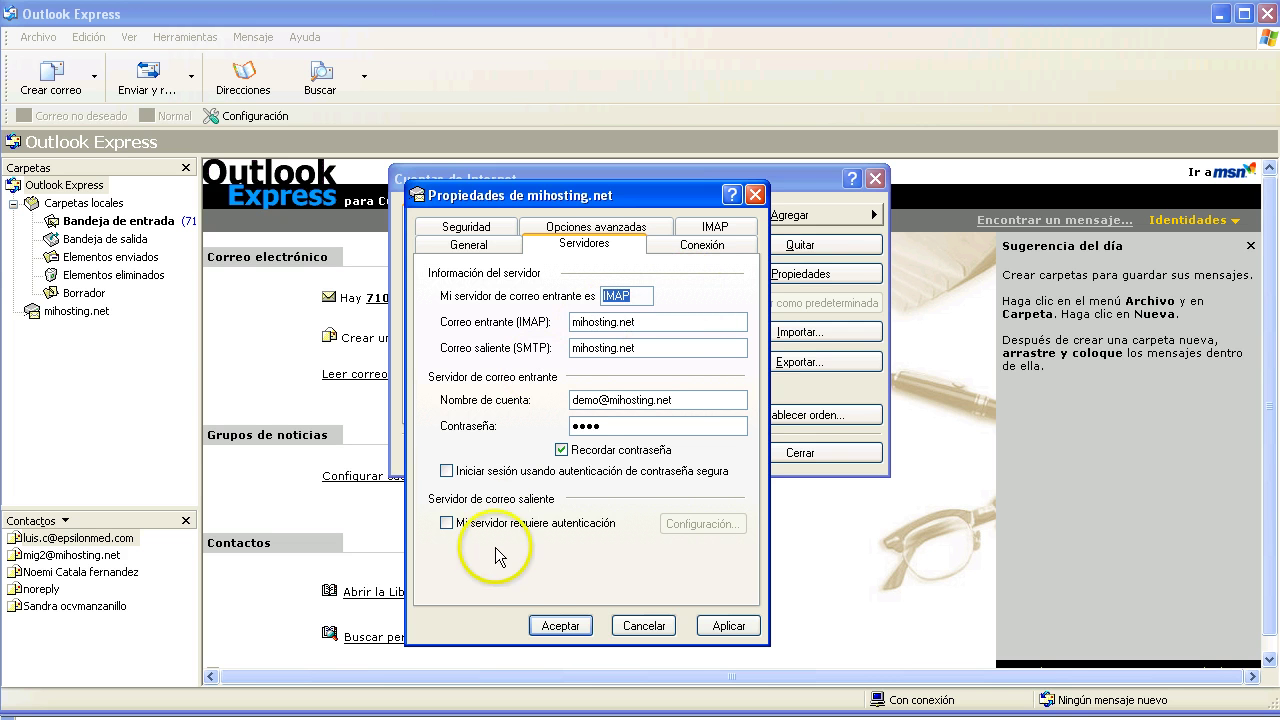
{"action": "key", "text": "Tab"}
{"action": "key", "text": "Tab"}
{"action": "key", "text": "Tab"}
{"action": "key", "text": "Tab"}
{"action": "left_click", "coordinate": [512, 523]}
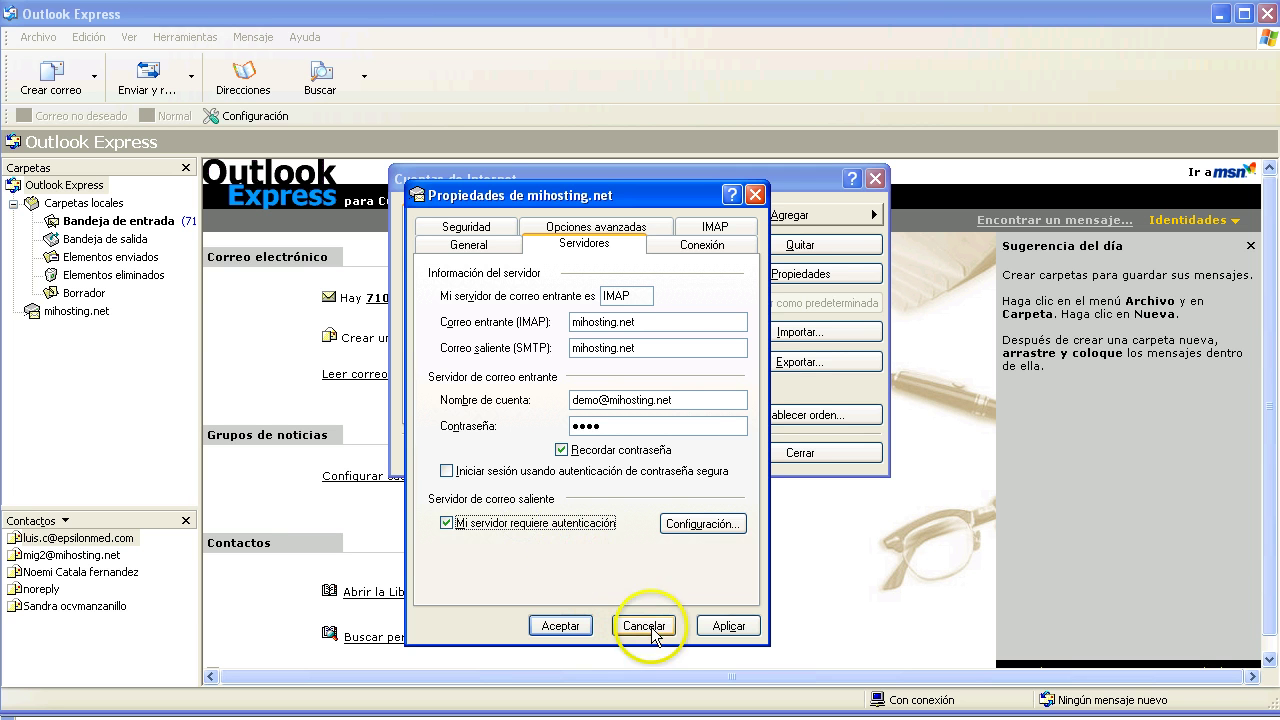
{"action": "left_click", "coordinate": [567, 234]}
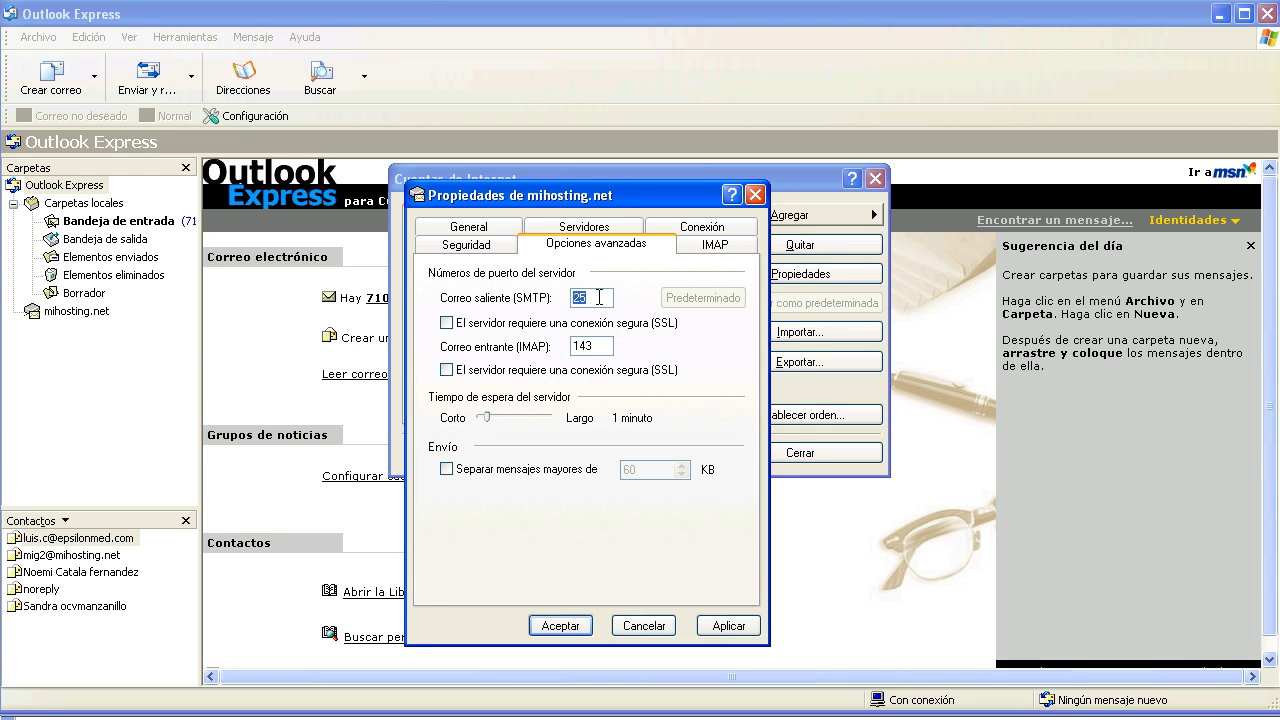
Change the outgoing SMTP port from 25 to 26 and save with Aceptar
{"action": "type", "text": "2"}
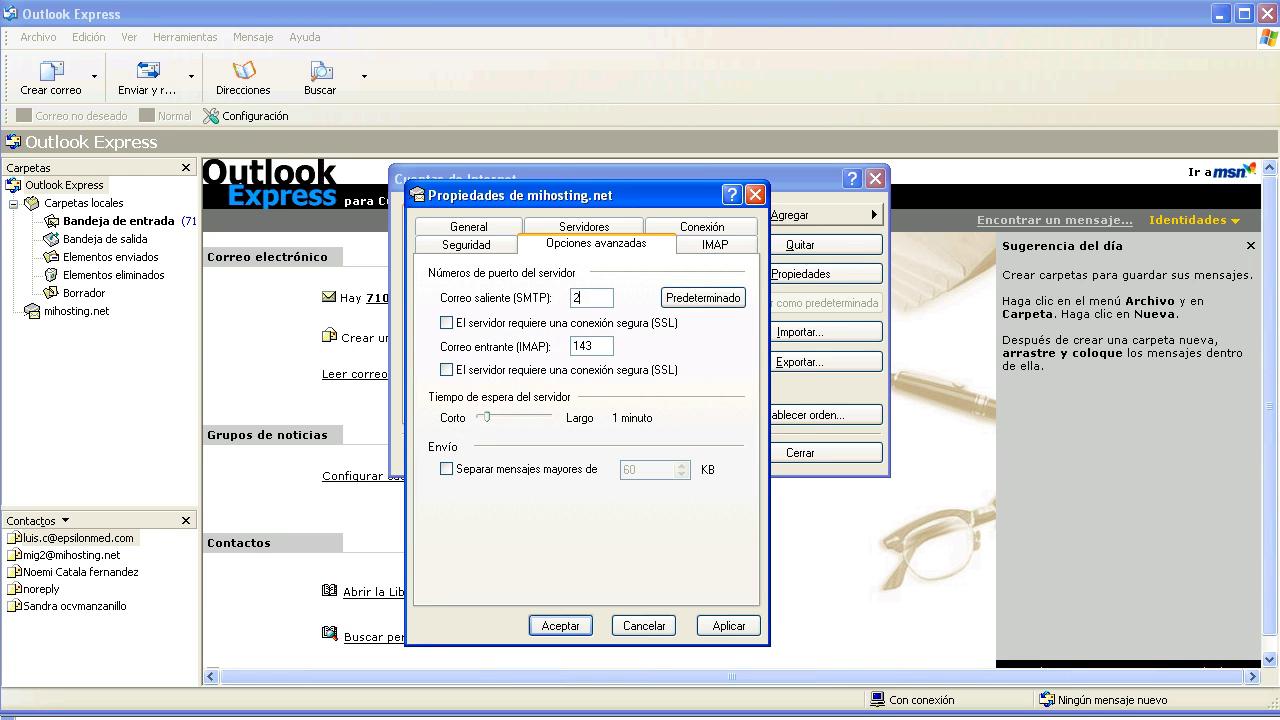
{"action": "double_click", "coordinate": [588, 346]}
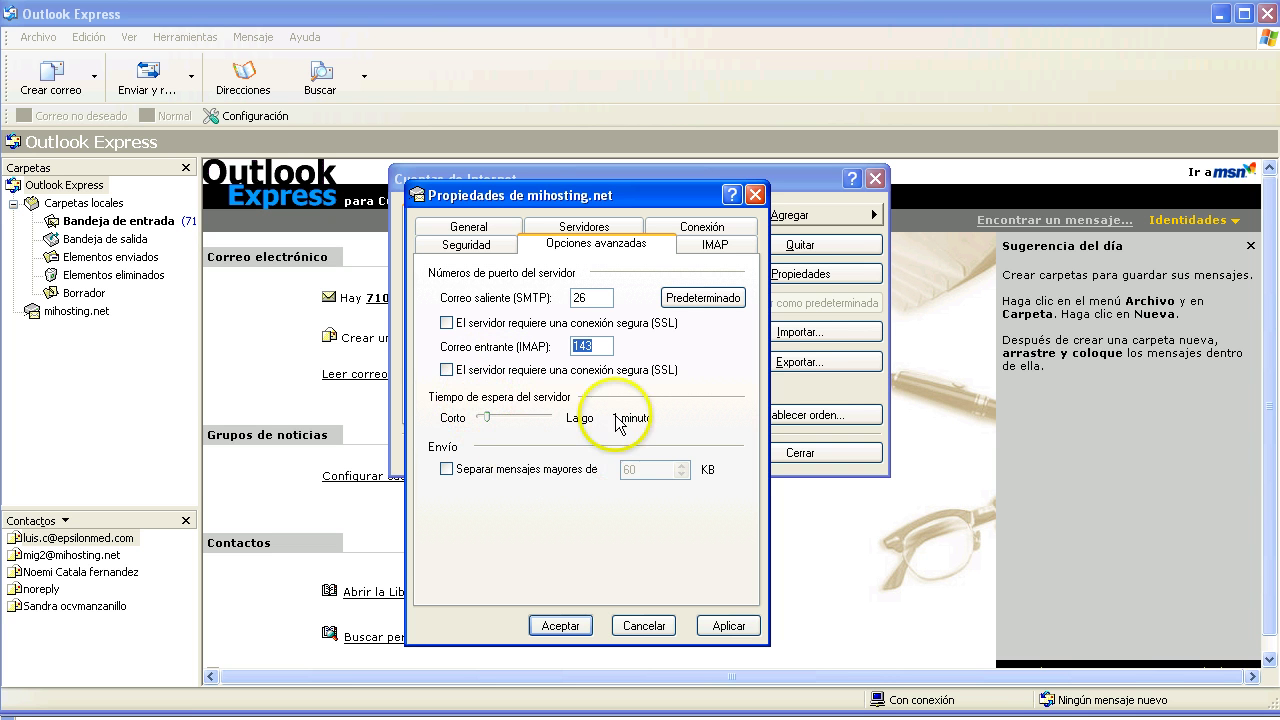
{"action": "key", "text": "alt"}
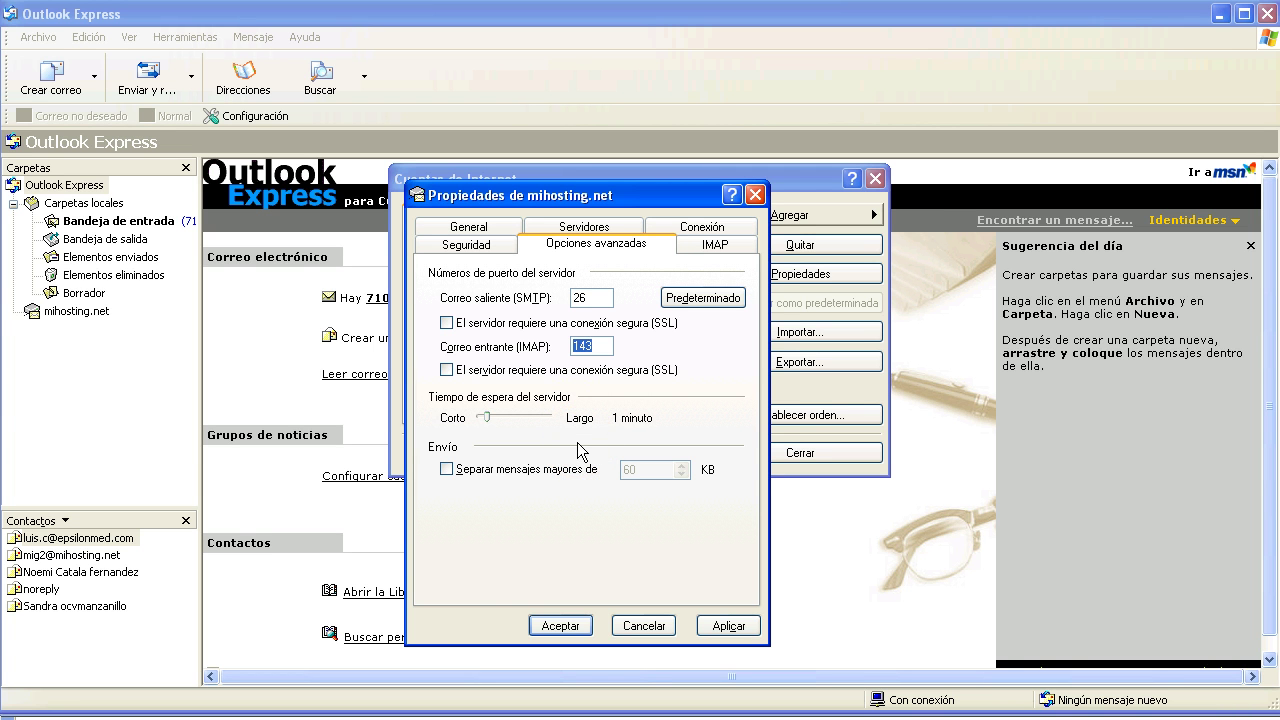
{"action": "left_click", "coordinate": [560, 625]}
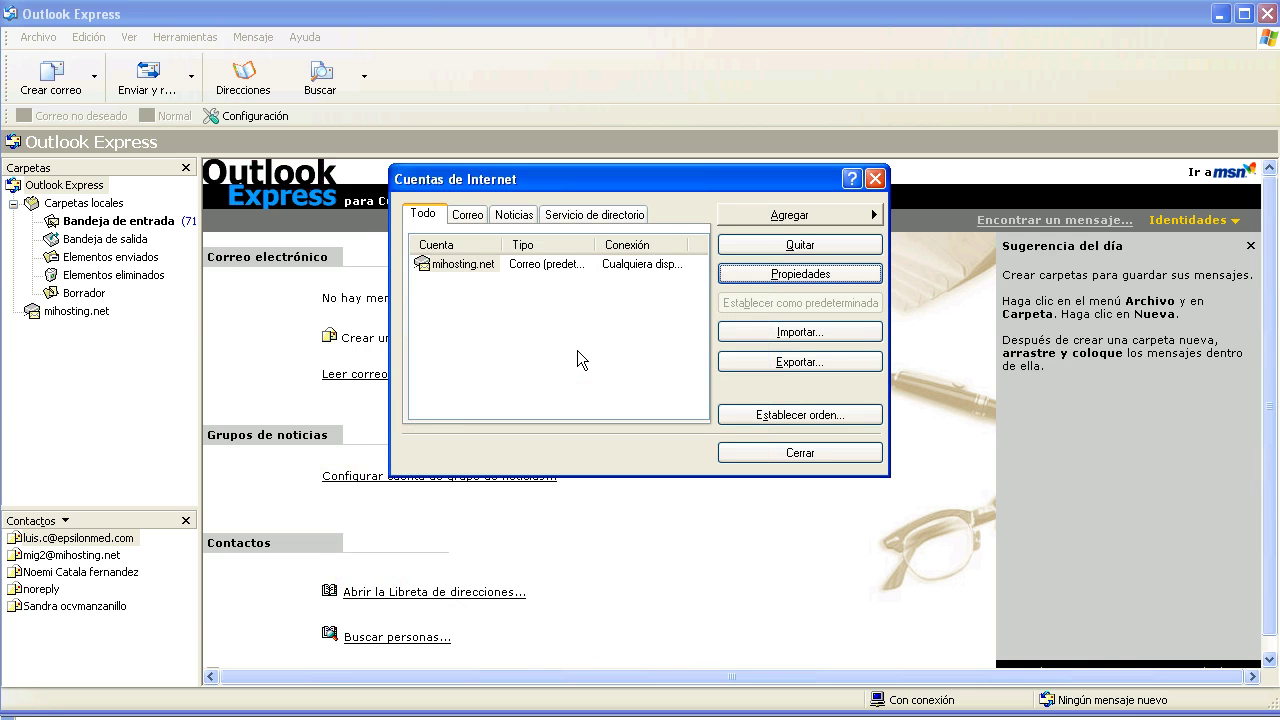
Close Cuentas de Internet and confirm the prompt to download the server folders
{"action": "left_click", "coordinate": [794, 456]}
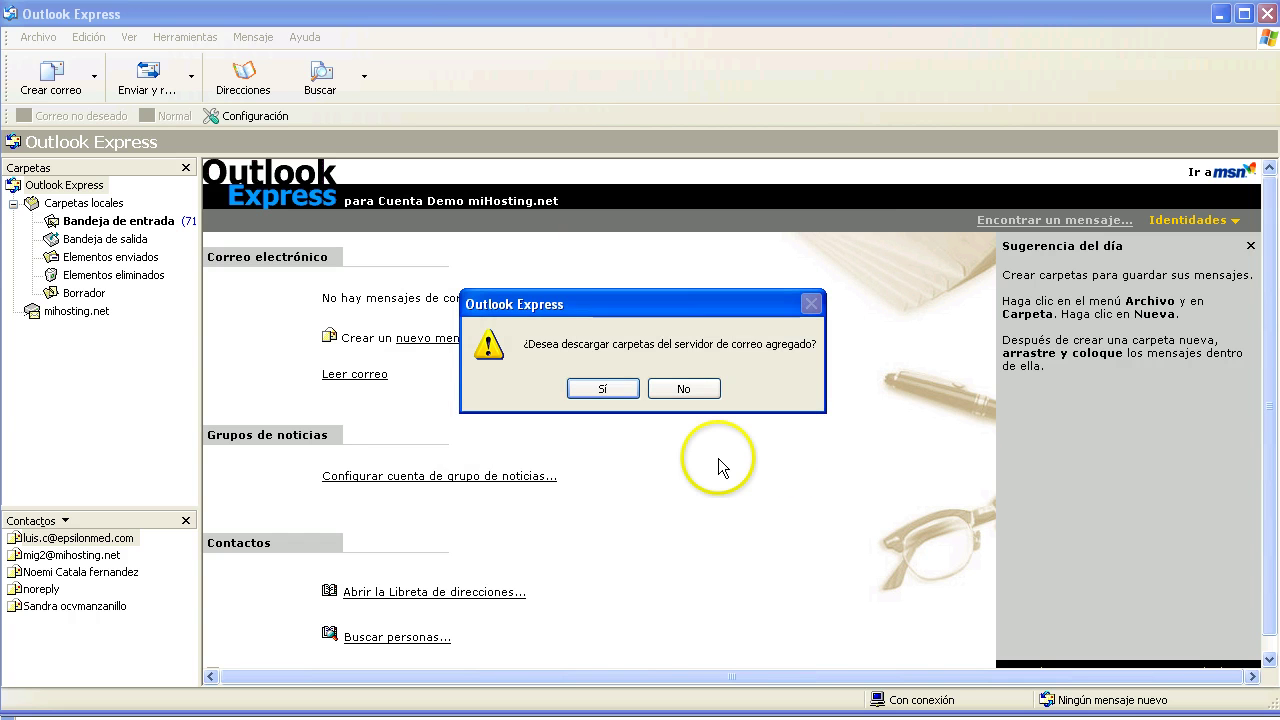
{"action": "key", "text": "Return"}
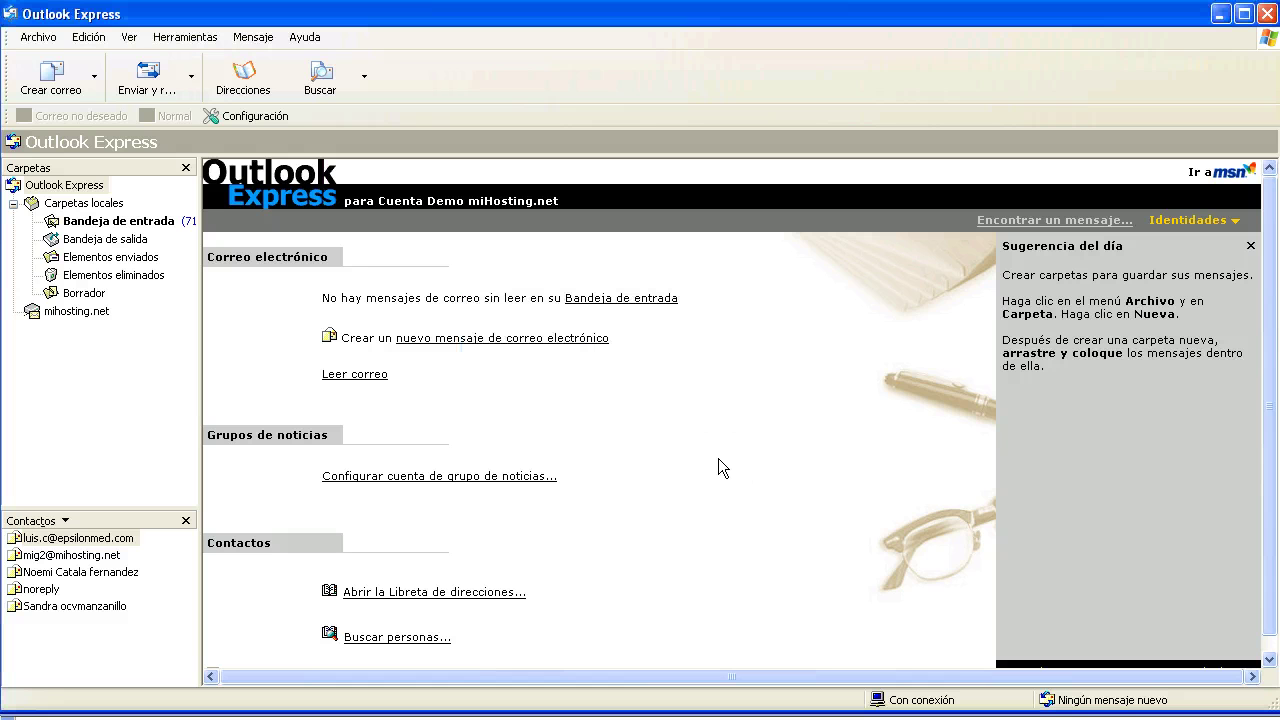